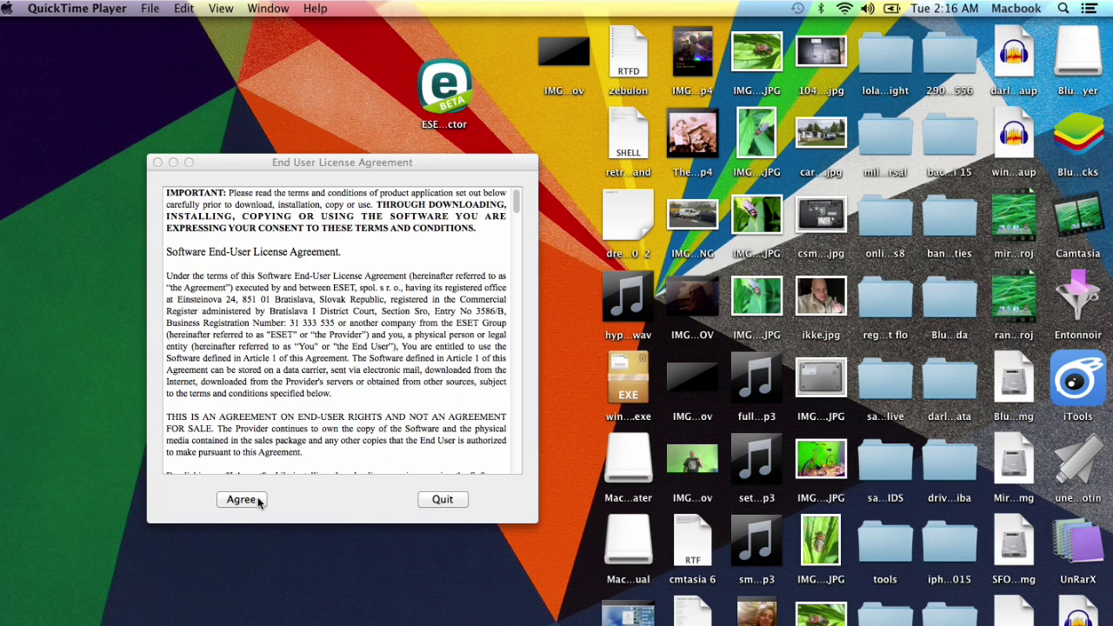
Step: Examine the file information of the ESET Rootkit Detector application on the desktop, including its version and size
{"action": "left_click_drag", "start_coordinate": [382, 162], "coordinate": [358, 196]}
{"action": "left_click", "coordinate": [441, 101]}
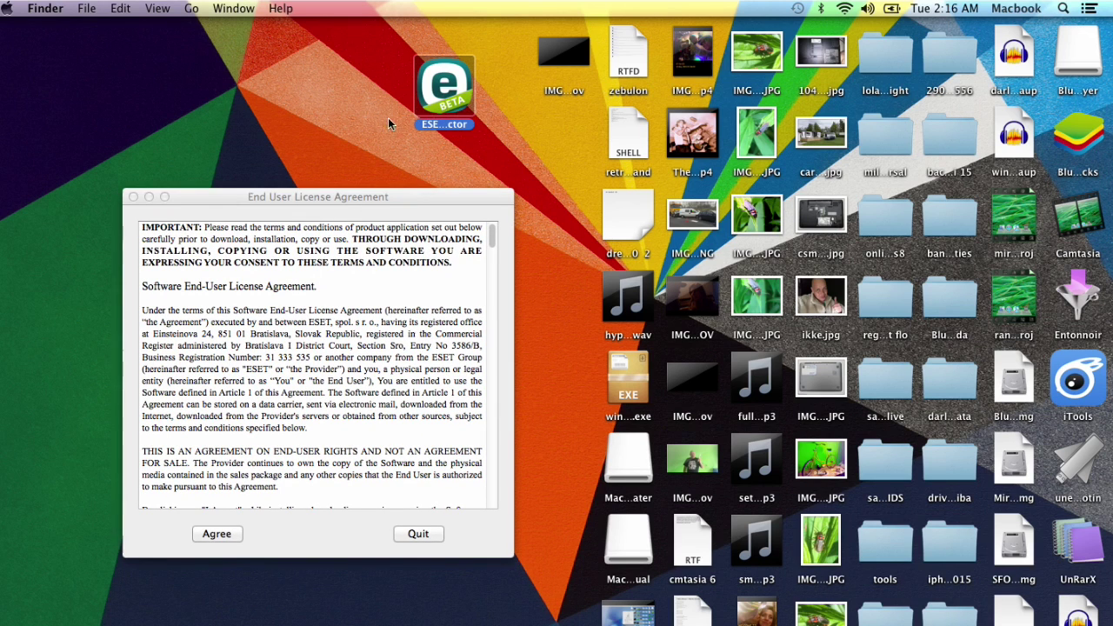
{"action": "right_click", "coordinate": [453, 90]}
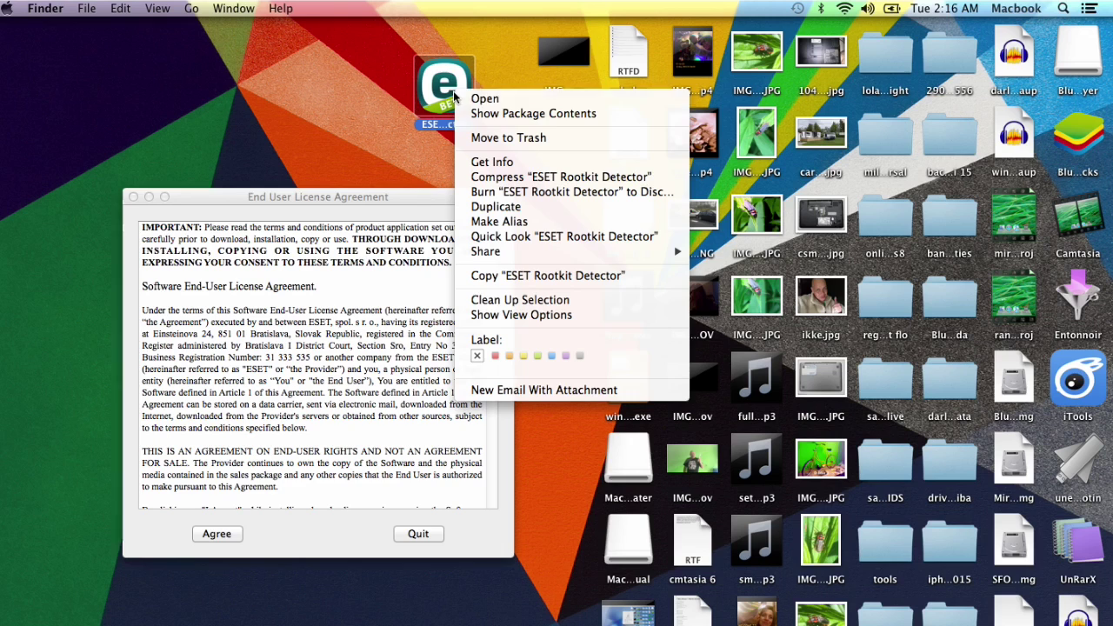
{"action": "left_click", "coordinate": [474, 162]}
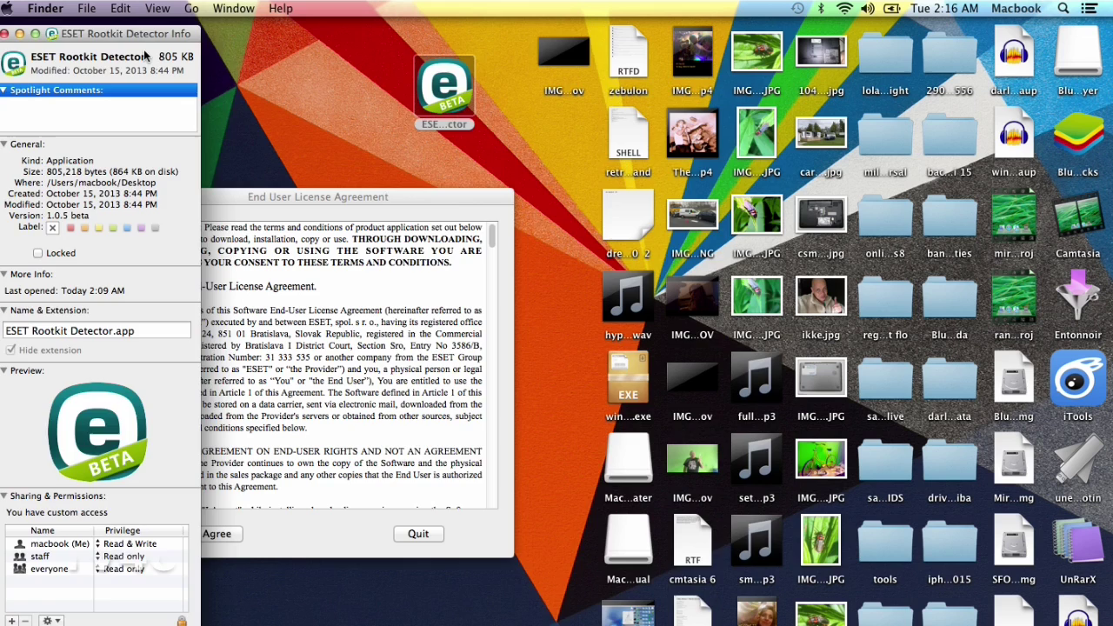
{"action": "left_click_drag", "start_coordinate": [120, 34], "coordinate": [681, 79]}
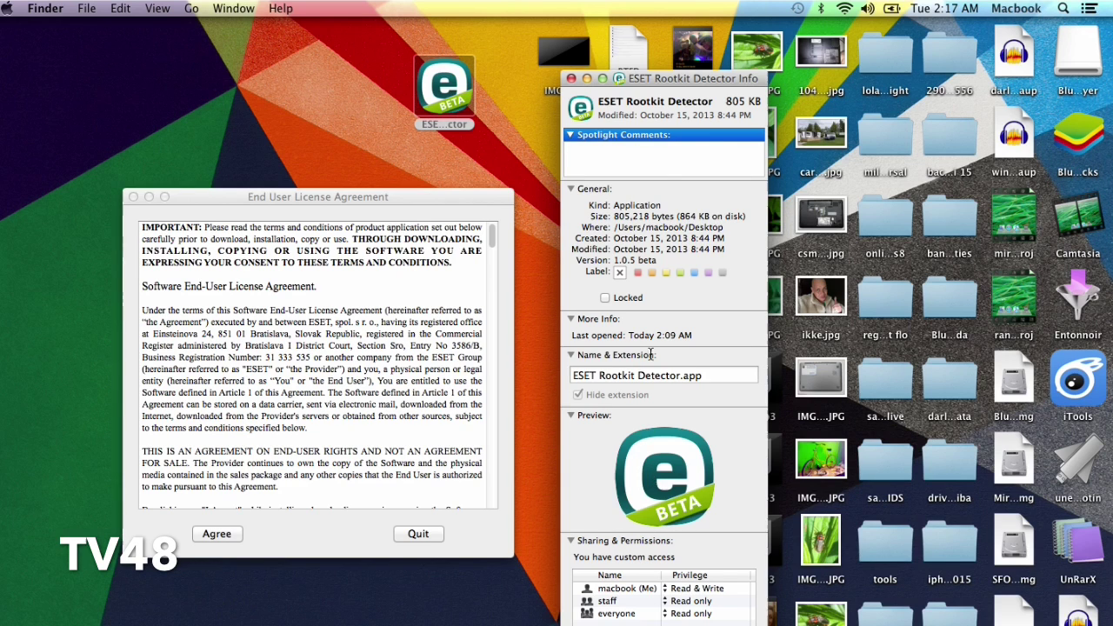
{"action": "left_click", "coordinate": [571, 78]}
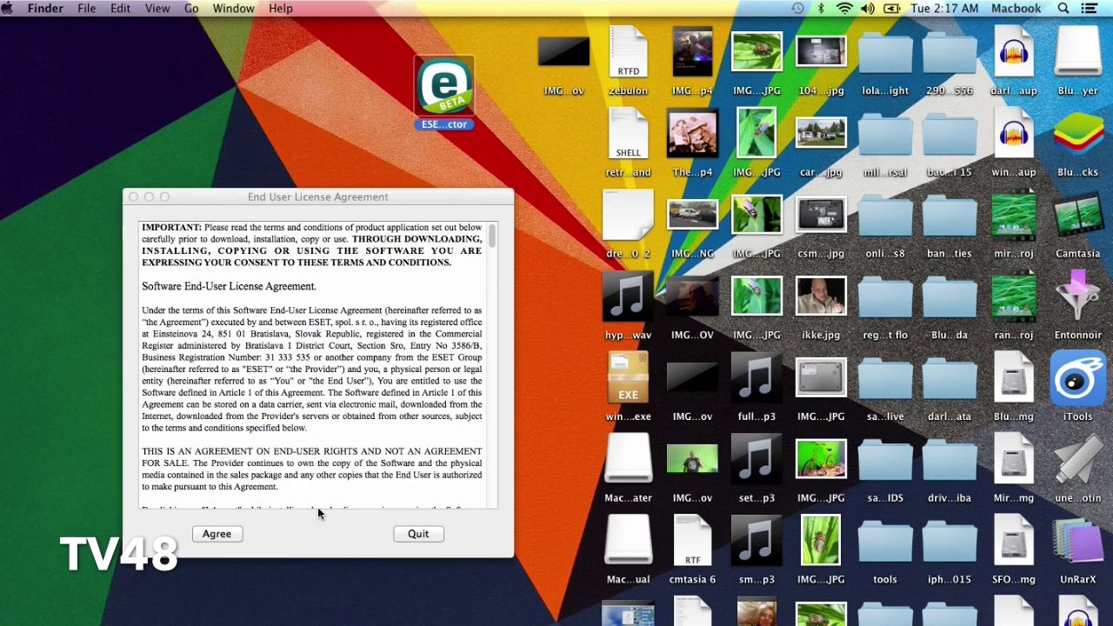
Step: Accept the license agreement and run a rootkit scan, authorizing it with the account password and dismissing the result
{"action": "left_click", "coordinate": [208, 534]}
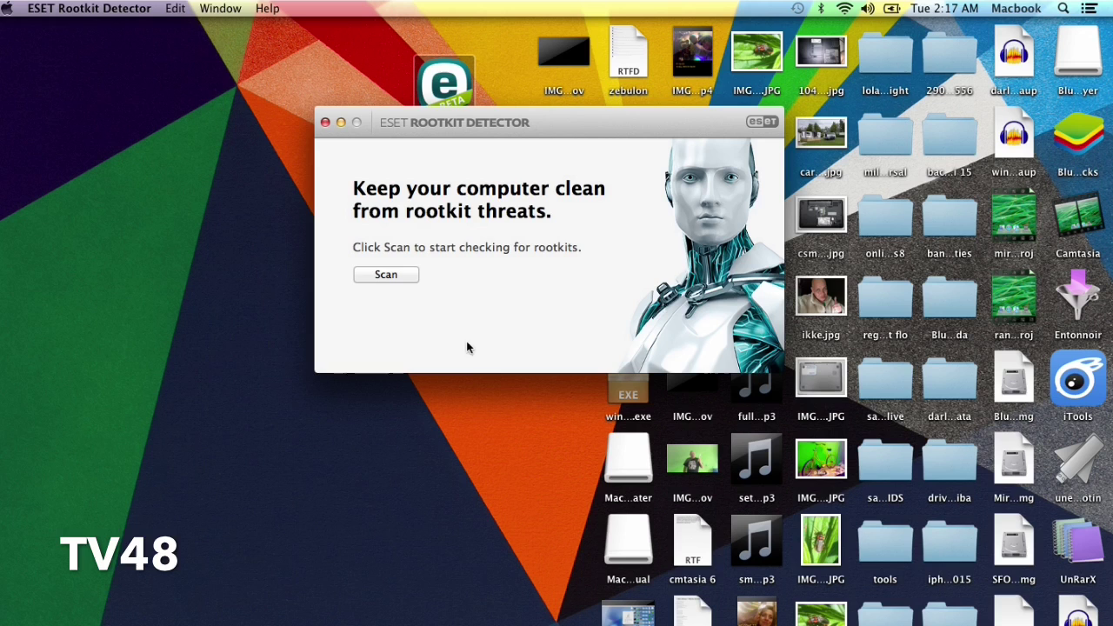
{"action": "left_click_drag", "start_coordinate": [624, 119], "coordinate": [510, 152]}
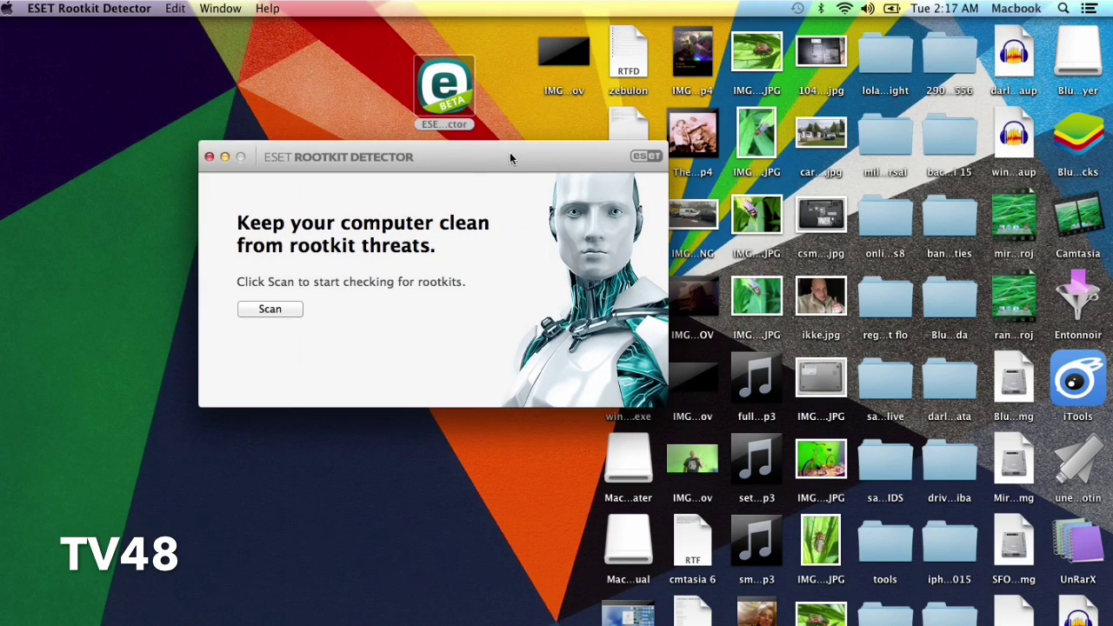
{"action": "left_click", "coordinate": [290, 309]}
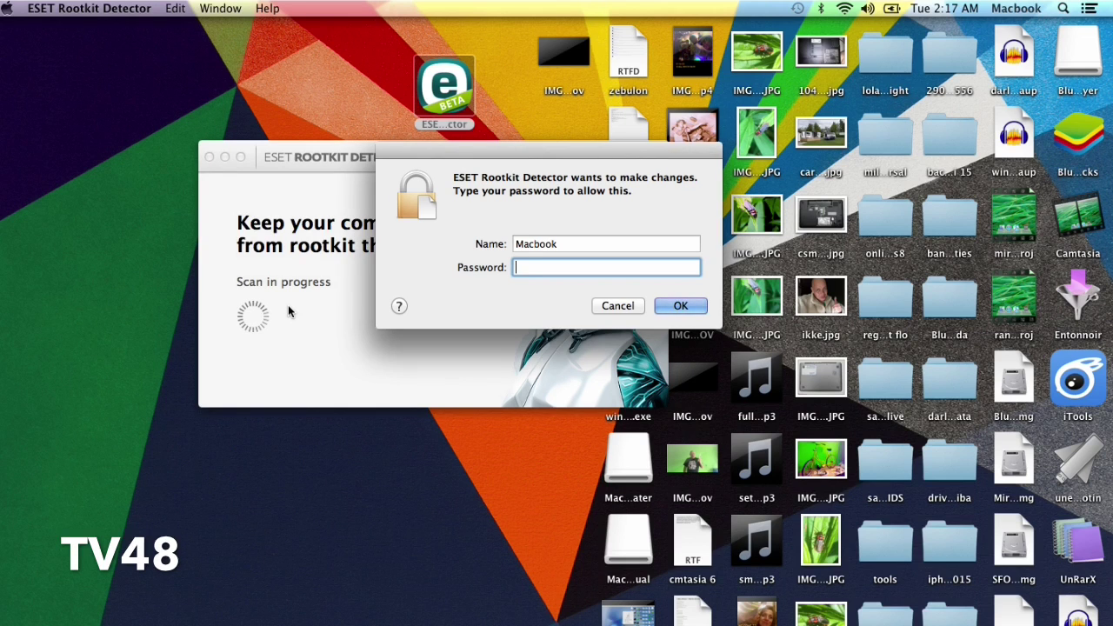
{"action": "type", "text": "••••••••"}
{"action": "key", "text": "Return"}
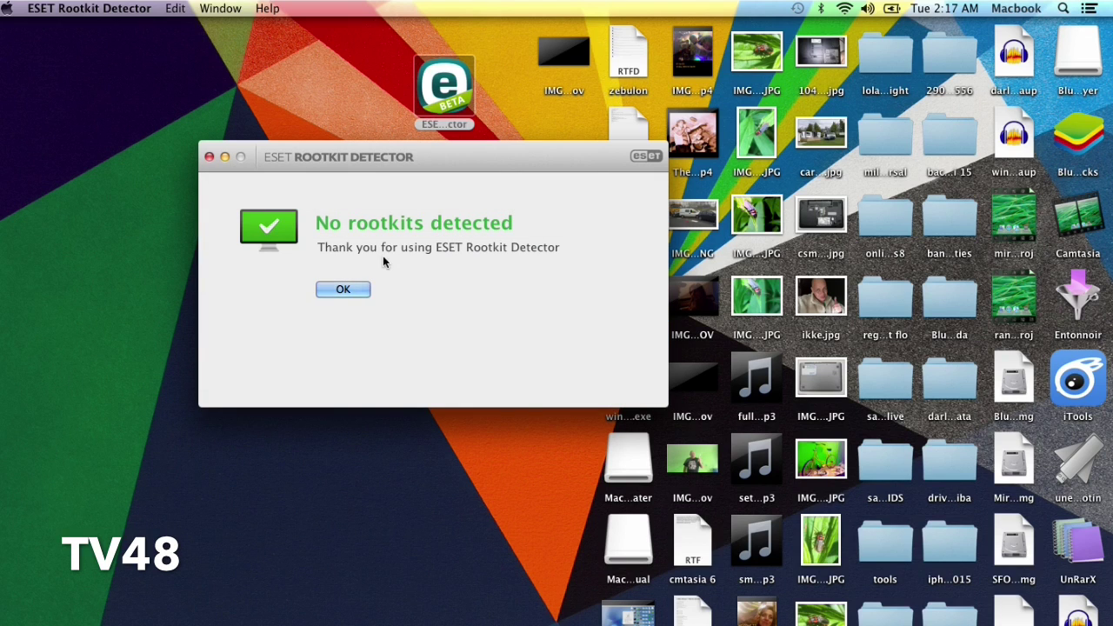
{"action": "left_click", "coordinate": [343, 289]}
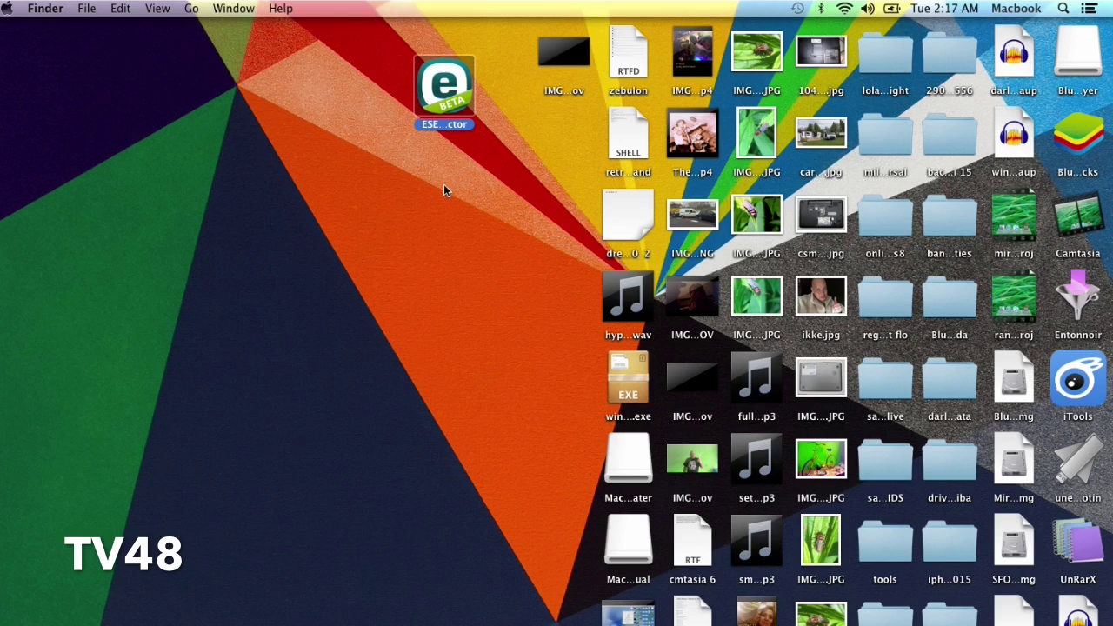
Step: Relaunch ESET Rootkit Detector and repeat the rootkit scan, entering the account password and dismissing the result
{"action": "double_click", "coordinate": [441, 78]}
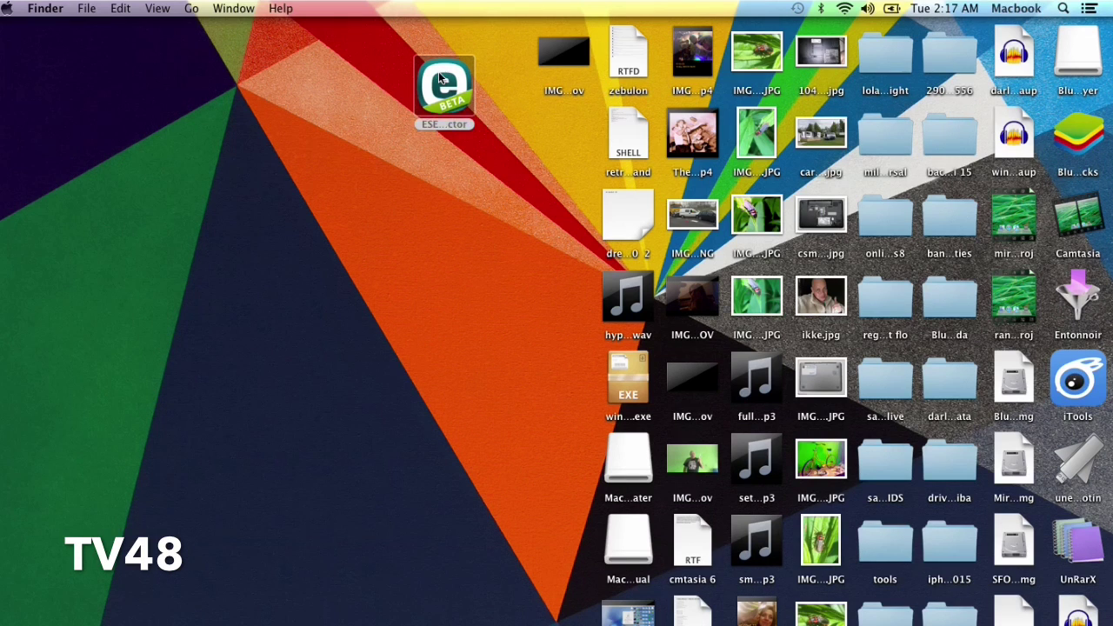
{"action": "left_click", "coordinate": [381, 275]}
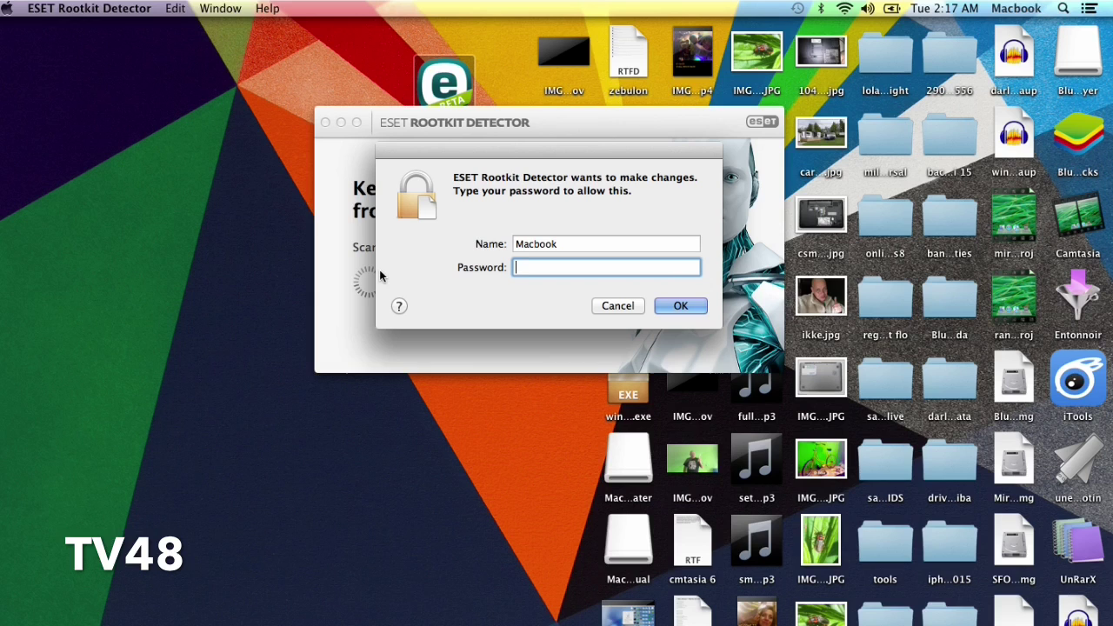
{"action": "type", "text": "aaaaaaaa"}
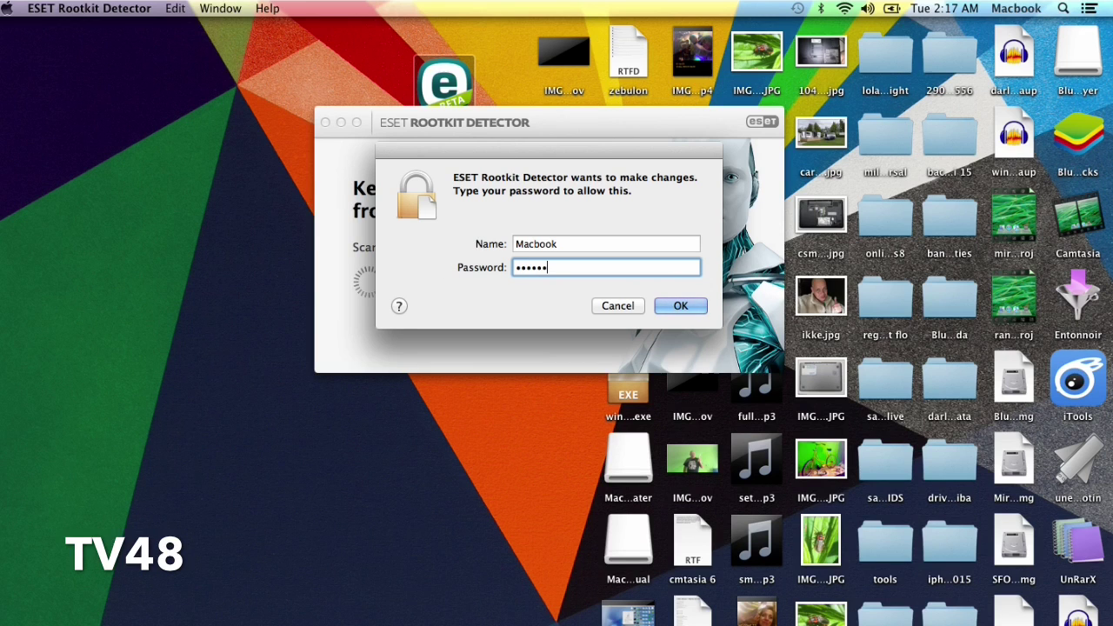
{"action": "key", "text": "Return"}
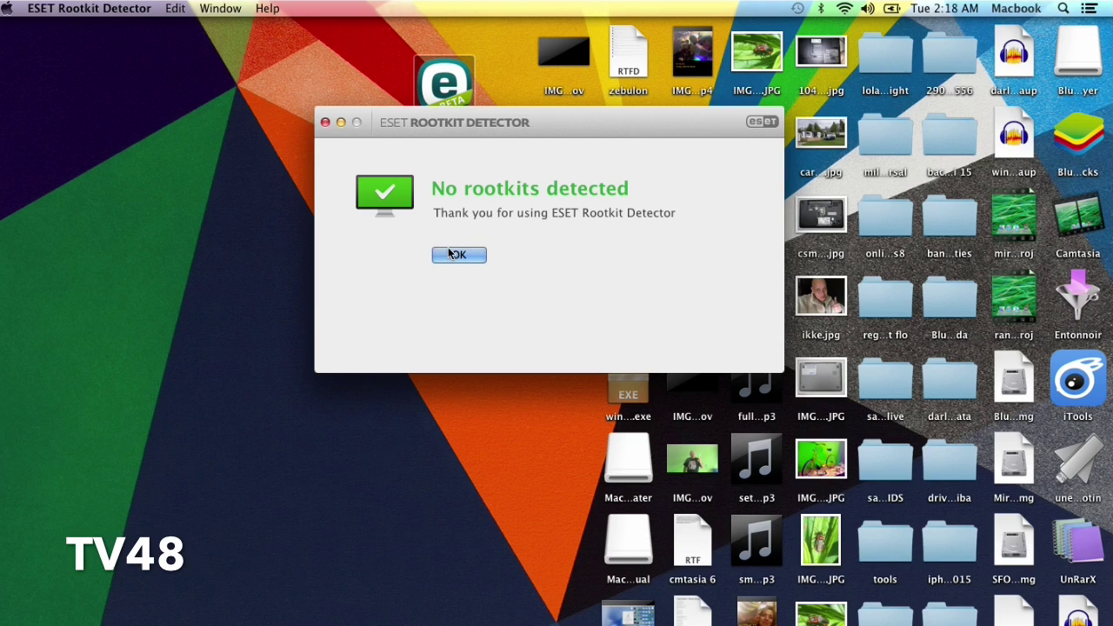
{"action": "left_click", "coordinate": [458, 254]}
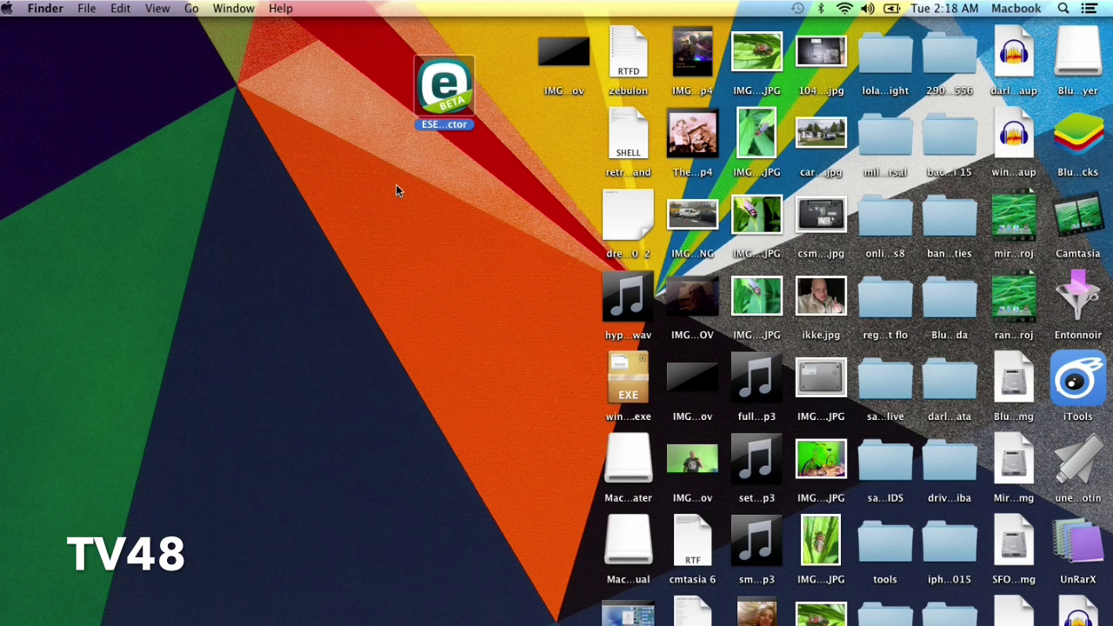
Step: Open the firewall settings under Security & Privacy in System Preferences
{"action": "left_click", "coordinate": [9, 10]}
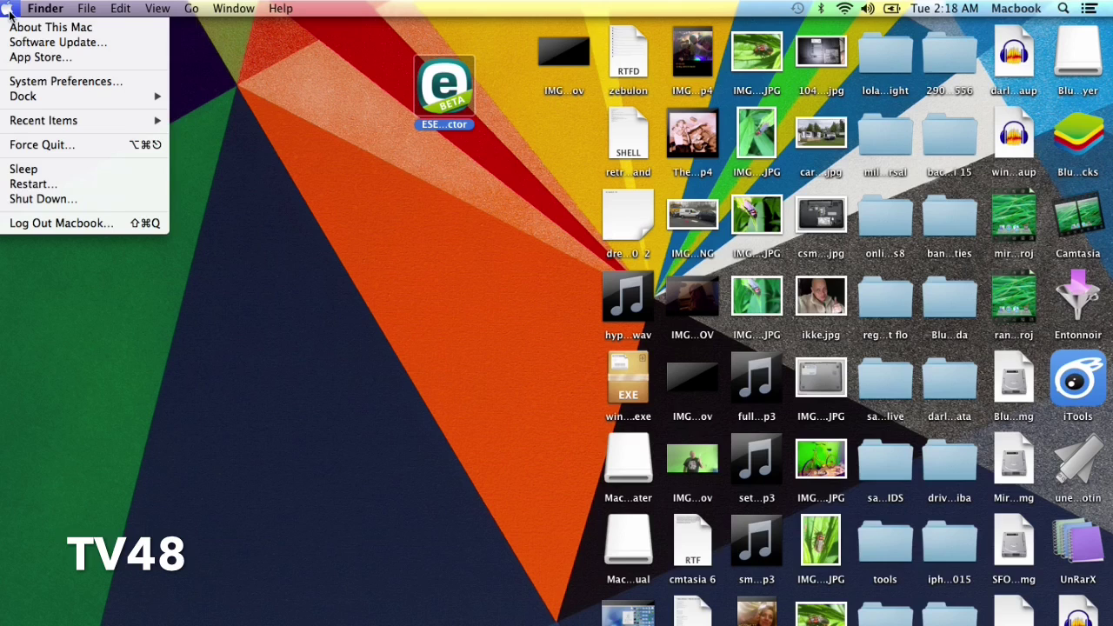
{"action": "left_click", "coordinate": [196, 59]}
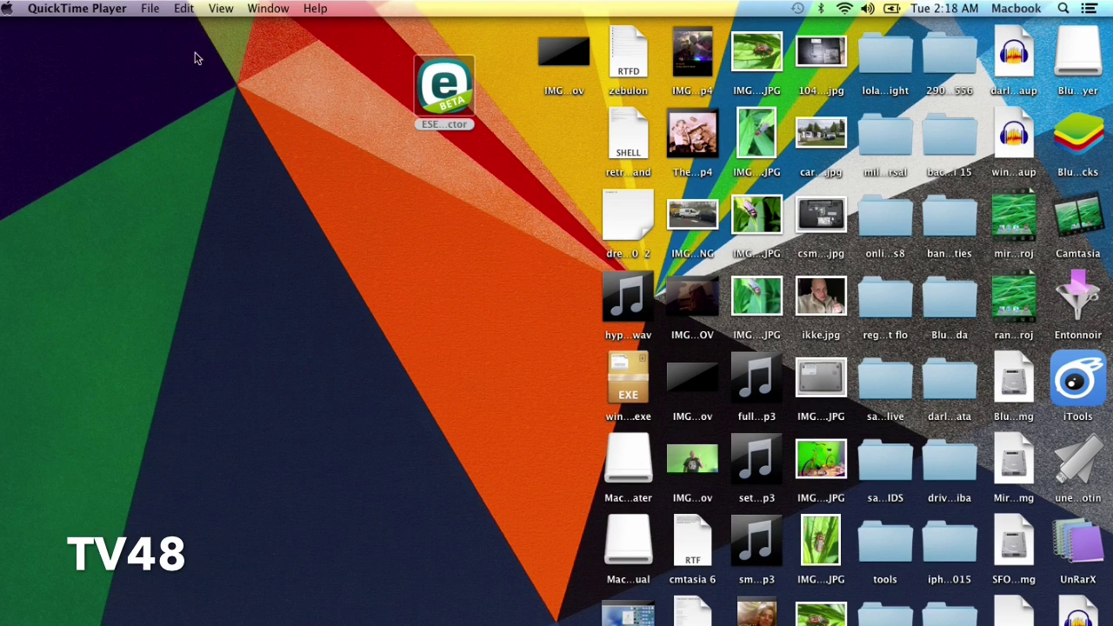
{"action": "left_click", "coordinate": [10, 11]}
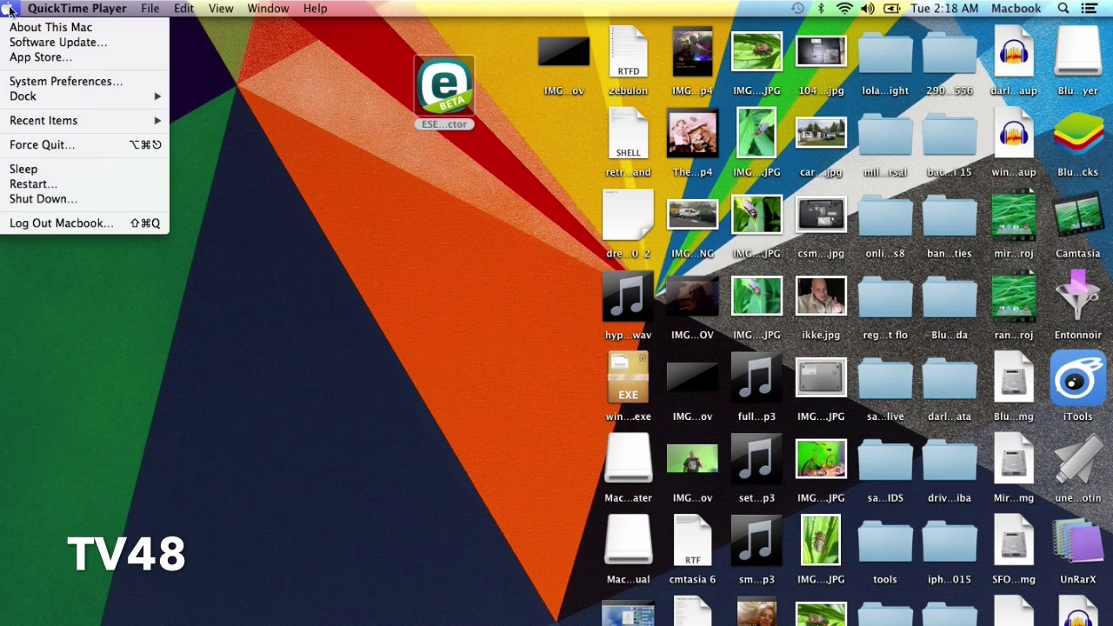
{"action": "left_click", "coordinate": [23, 82]}
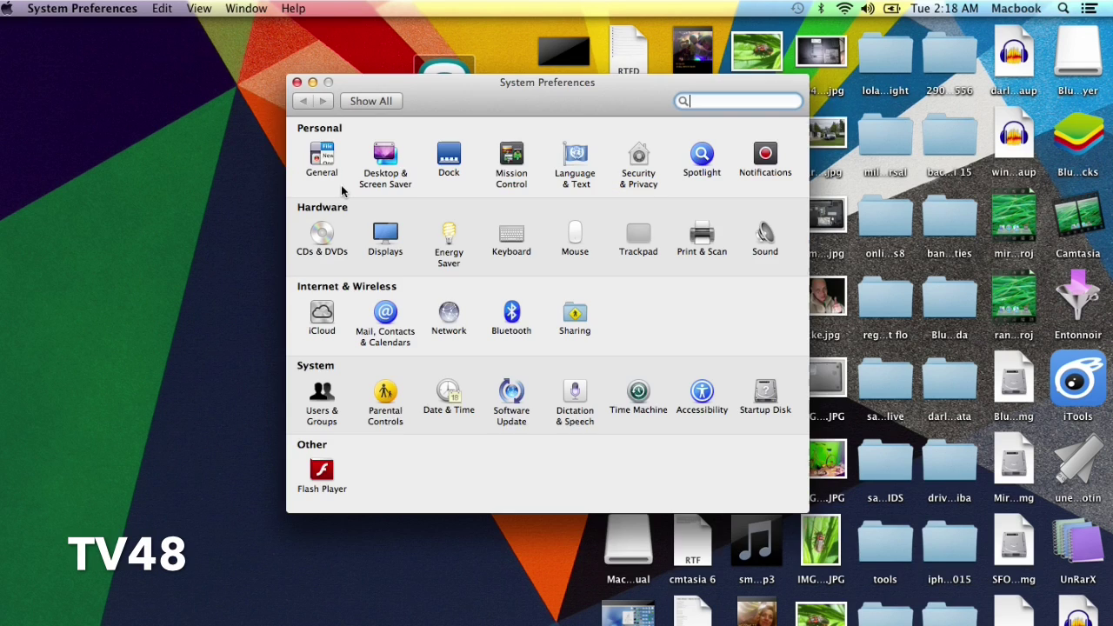
{"action": "left_click", "coordinate": [641, 174]}
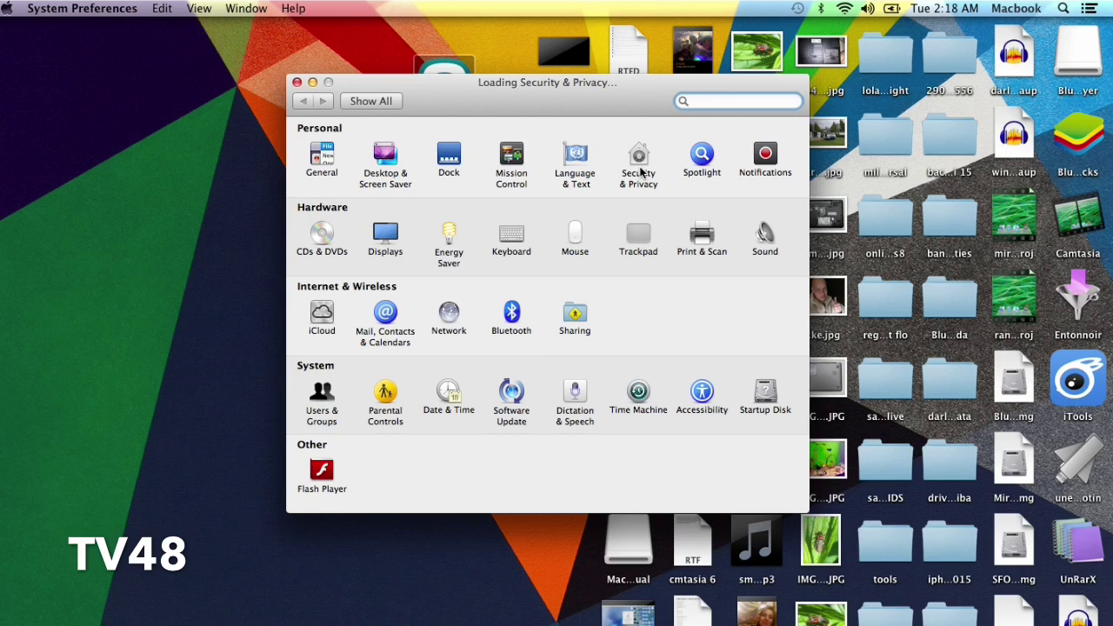
{"action": "left_click_drag", "start_coordinate": [618, 112], "coordinate": [595, 106]}
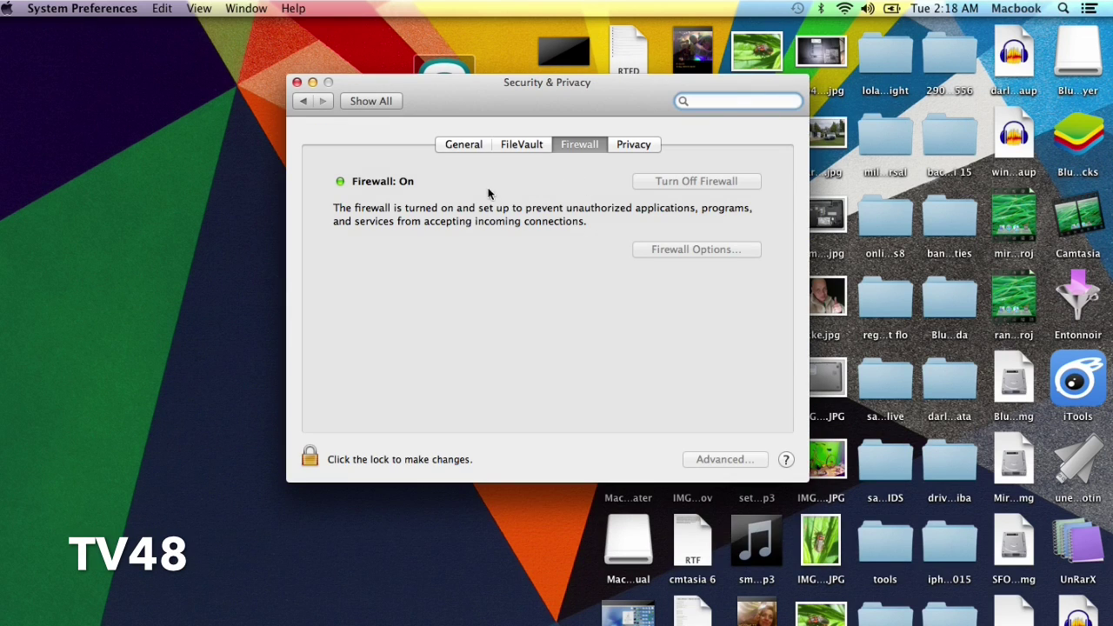
{"action": "left_click_drag", "start_coordinate": [605, 95], "coordinate": [585, 128]}
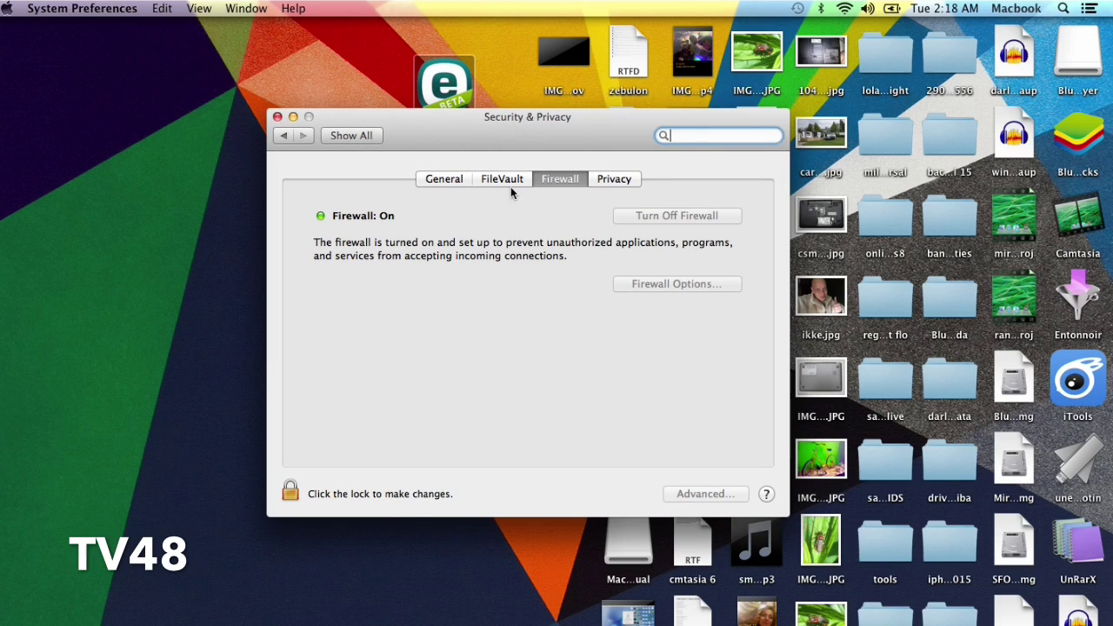
Step: Unlock the Security & Privacy preferences for changes by entering the account password
{"action": "left_click", "coordinate": [290, 494]}
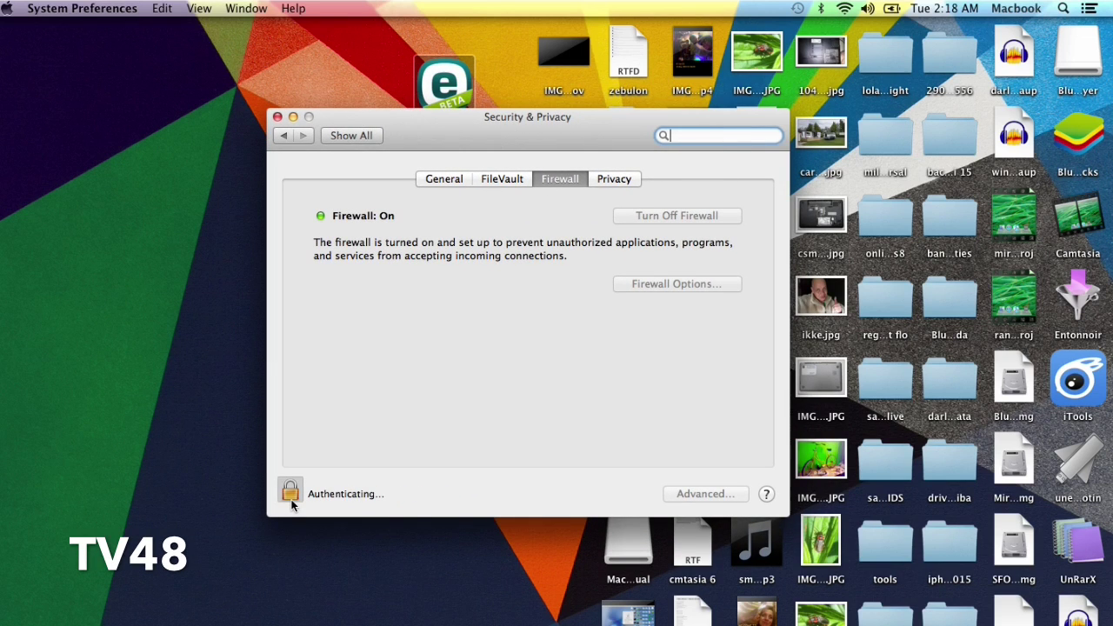
{"action": "type", "text": "••••••"}
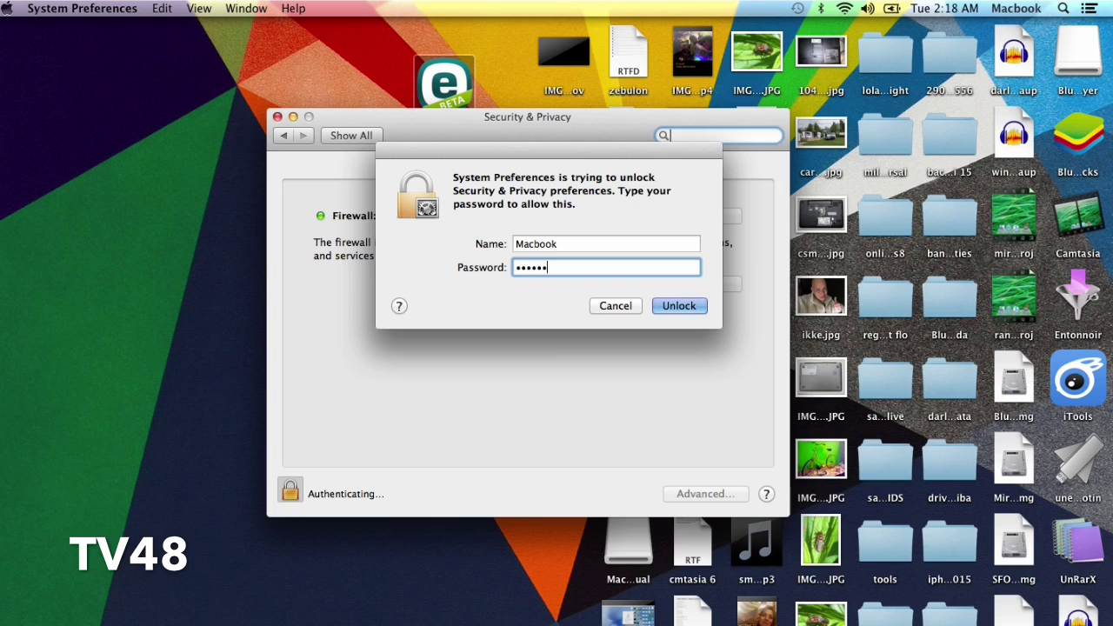
{"action": "type", "text": "••"}
{"action": "key", "text": "Return"}
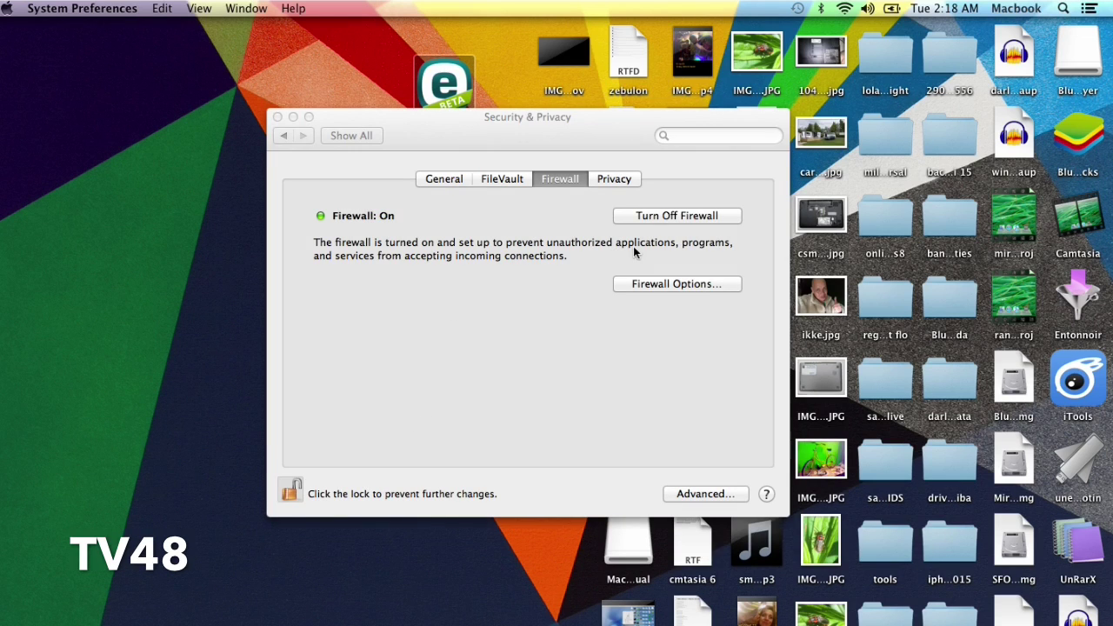
Step: In the firewall options, disable and re-enable automatically allowing signed software to receive incoming connections, and accept the options
{"action": "left_click", "coordinate": [686, 288]}
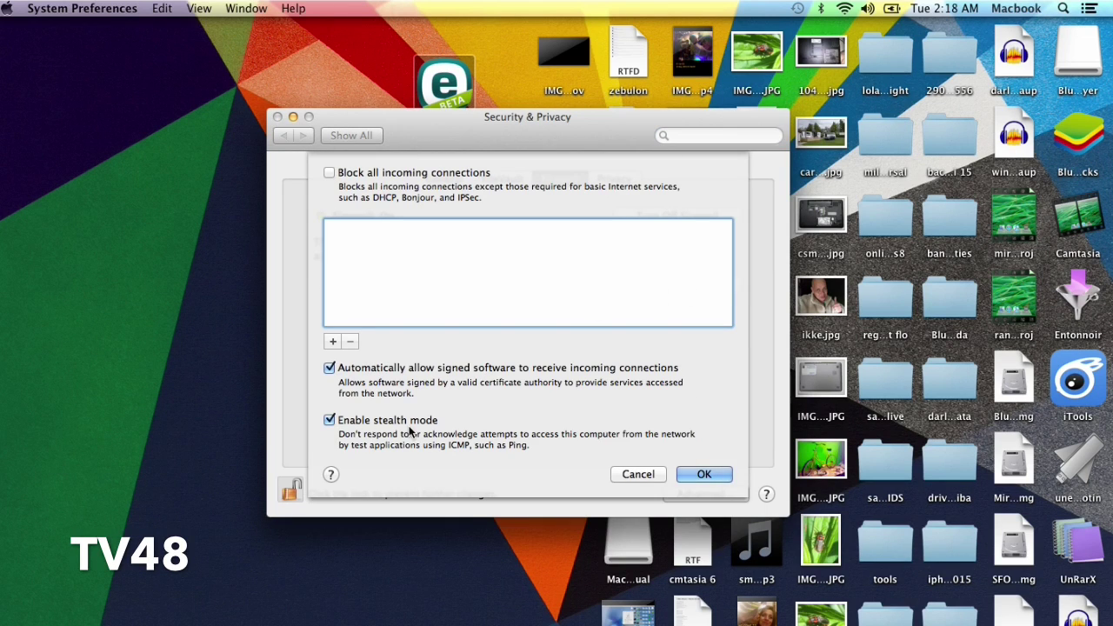
{"action": "left_click", "coordinate": [398, 369]}
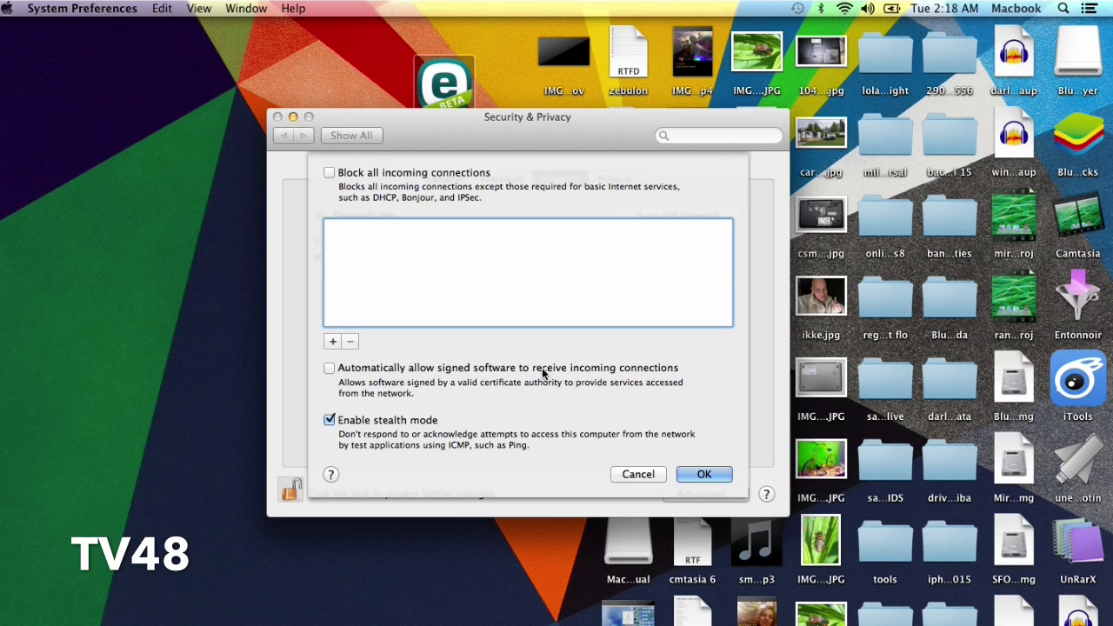
{"action": "left_click", "coordinate": [360, 368]}
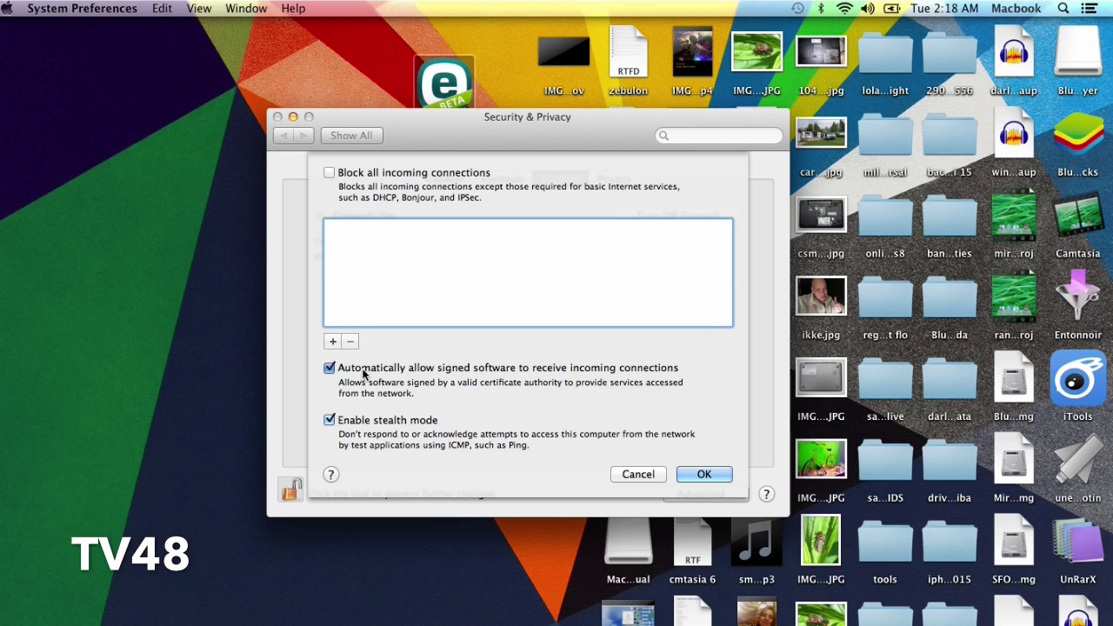
{"action": "left_click", "coordinate": [698, 474]}
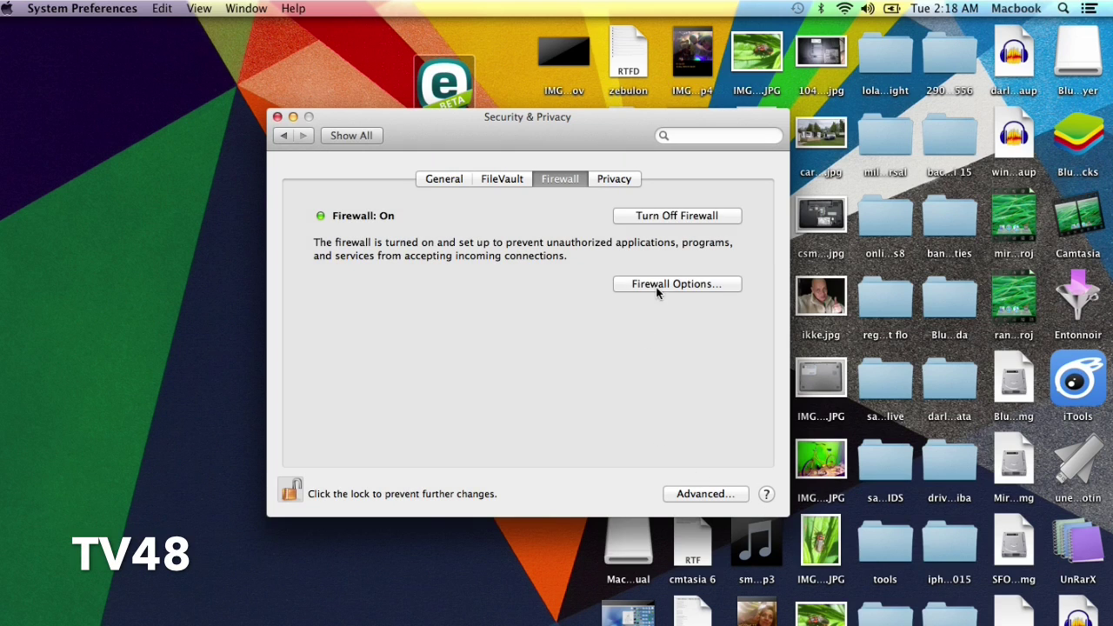
Step: Set the firewall to block all incoming connections, and relock the Security & Privacy preferences before closing them
{"action": "left_click", "coordinate": [655, 284]}
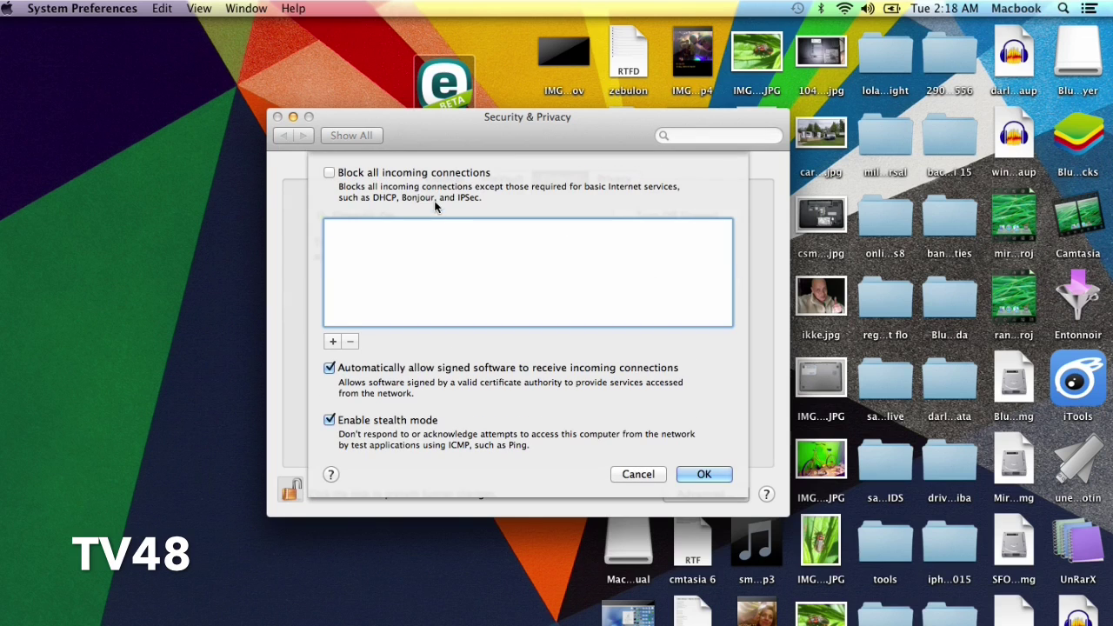
{"action": "left_click", "coordinate": [420, 174]}
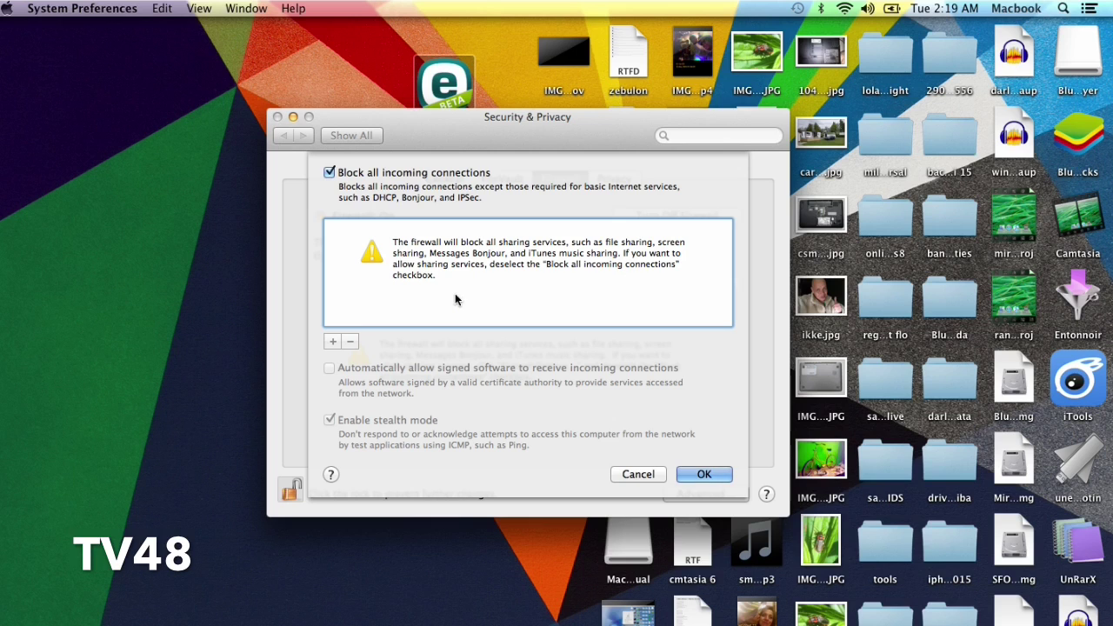
{"action": "left_click", "coordinate": [727, 474]}
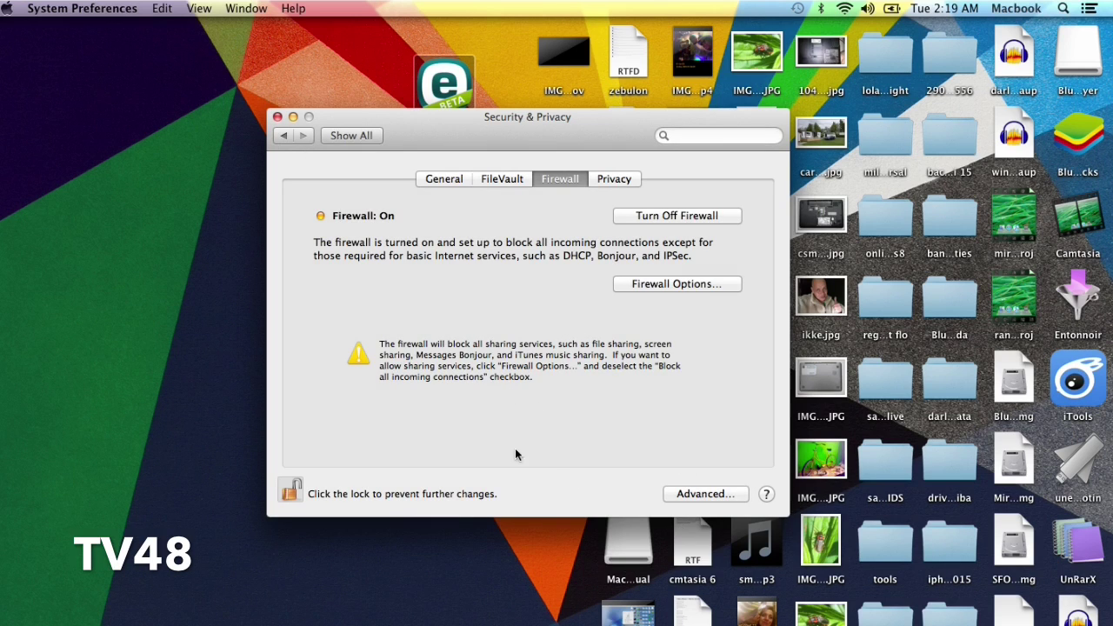
{"action": "left_click", "coordinate": [292, 491]}
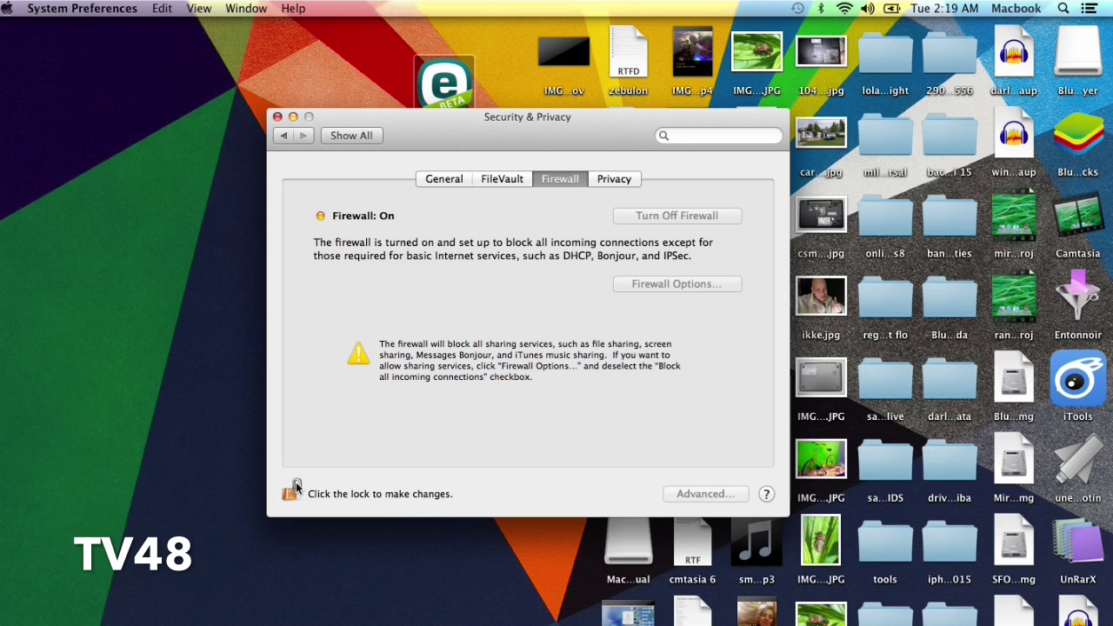
{"action": "left_click", "coordinate": [277, 117]}
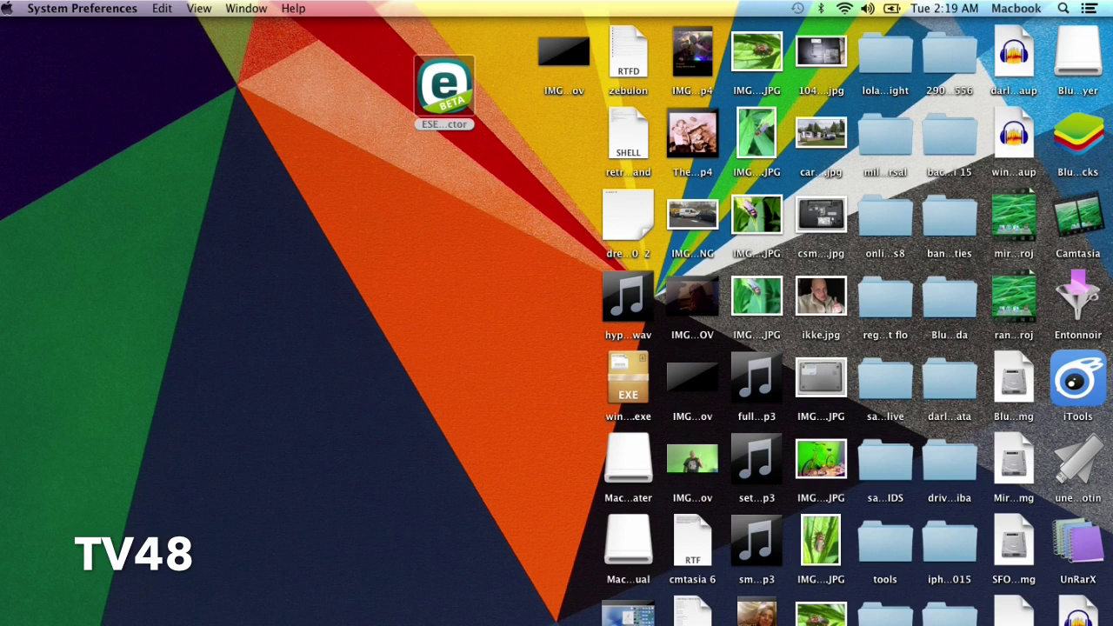
Step: Switch to Firefox, load the browser's home page in the YouTube Analytics tab, and minimize the window
{"action": "key", "text": "super+Tab"}
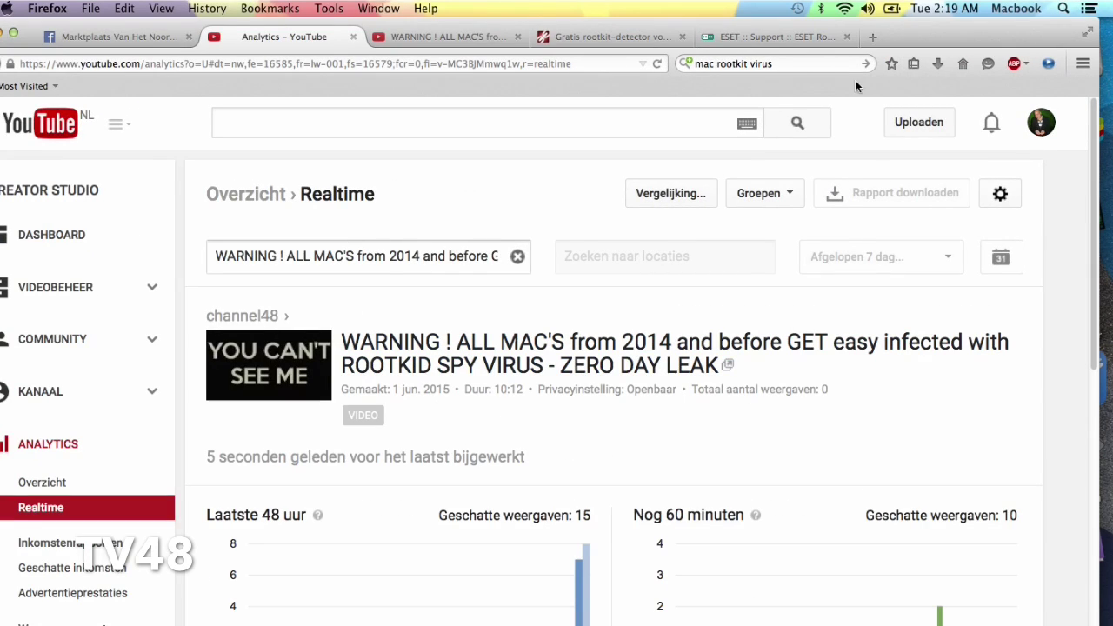
{"action": "left_click", "coordinate": [963, 66]}
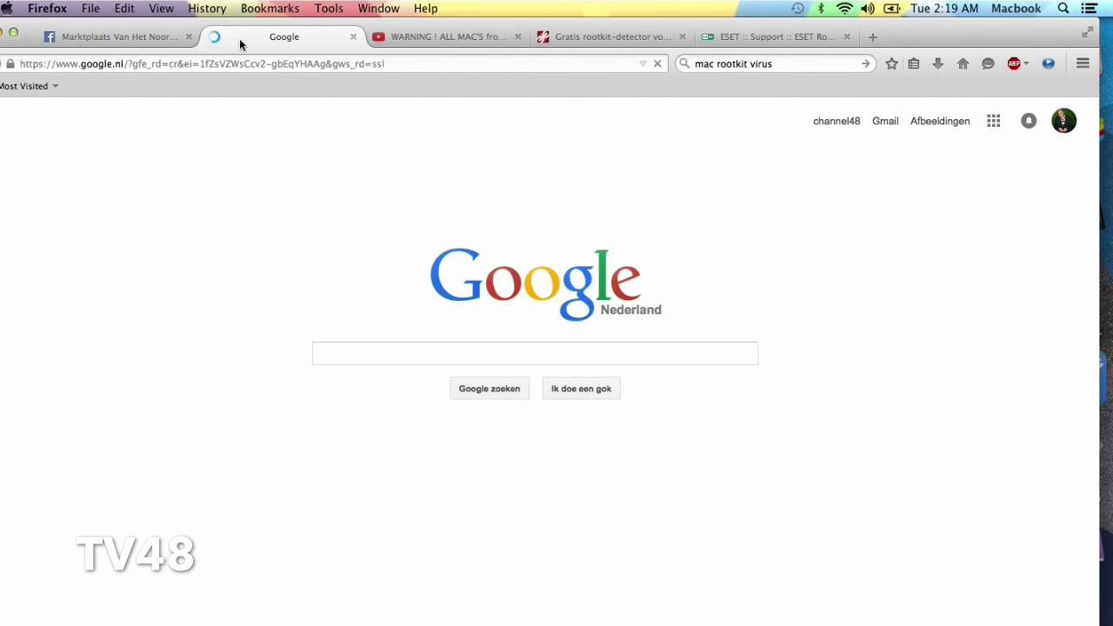
{"action": "left_click_drag", "start_coordinate": [1005, 33], "coordinate": [1045, 117]}
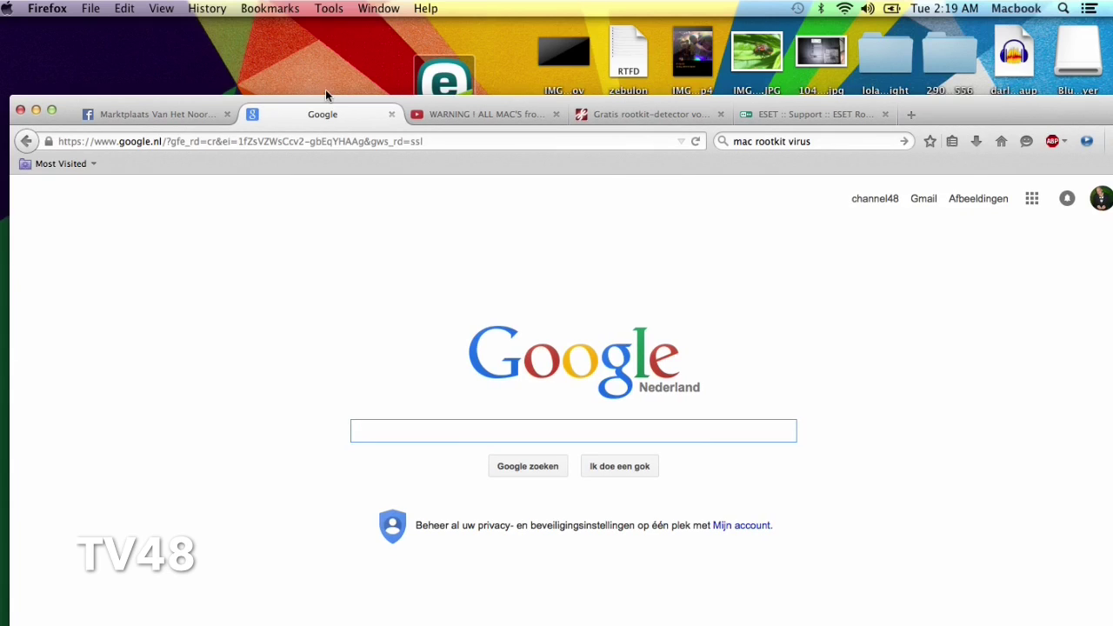
{"action": "left_click", "coordinate": [37, 110]}
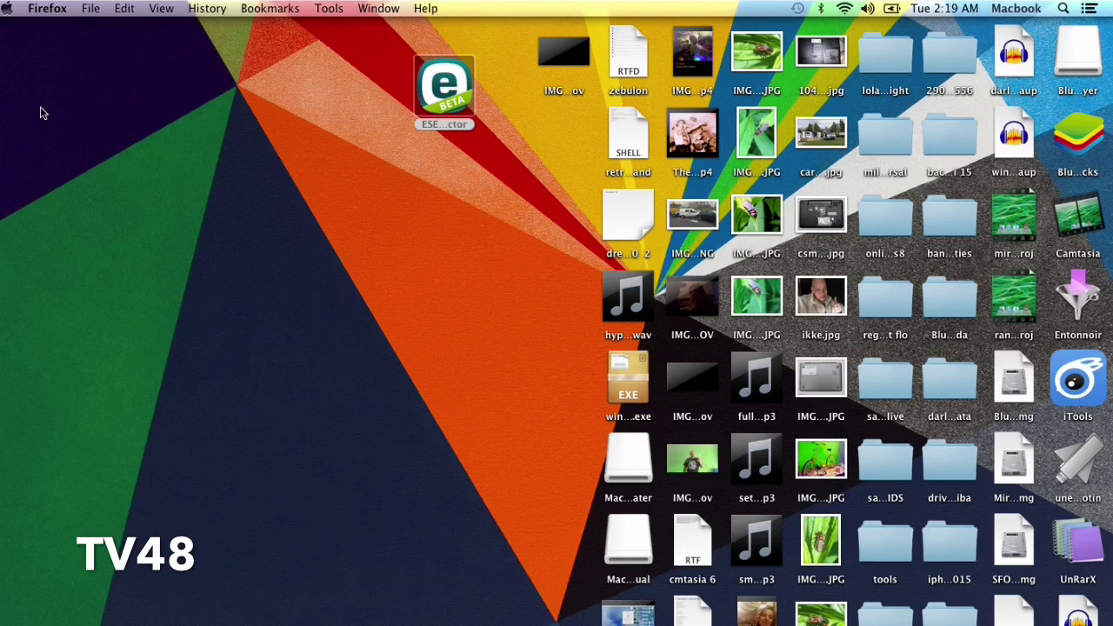